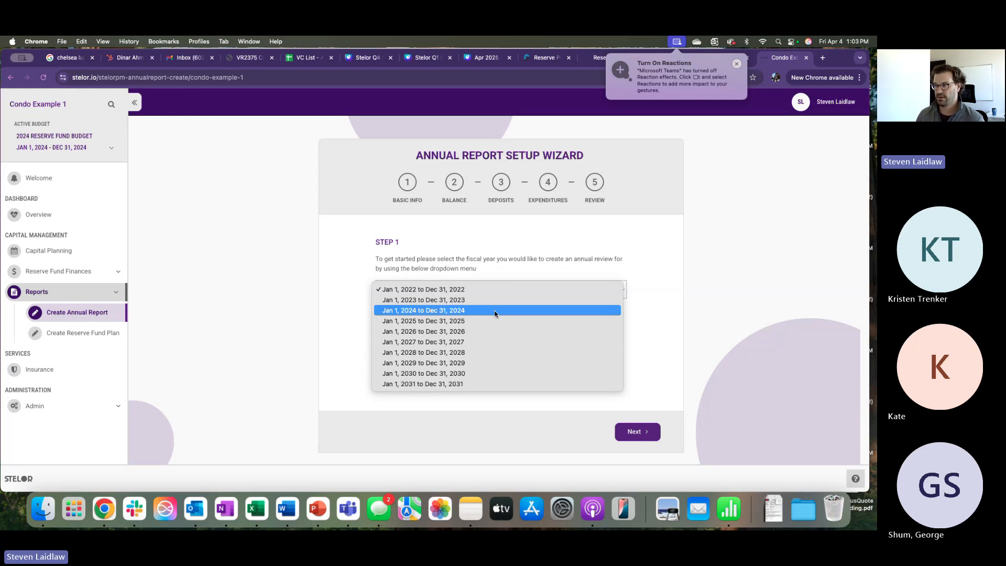
- Choose the Jan 1–Dec 31, 2024 fiscal year and the 2024 Reserve Fund Budget, then continue
{"action": "left_click", "coordinate": [495, 311]}
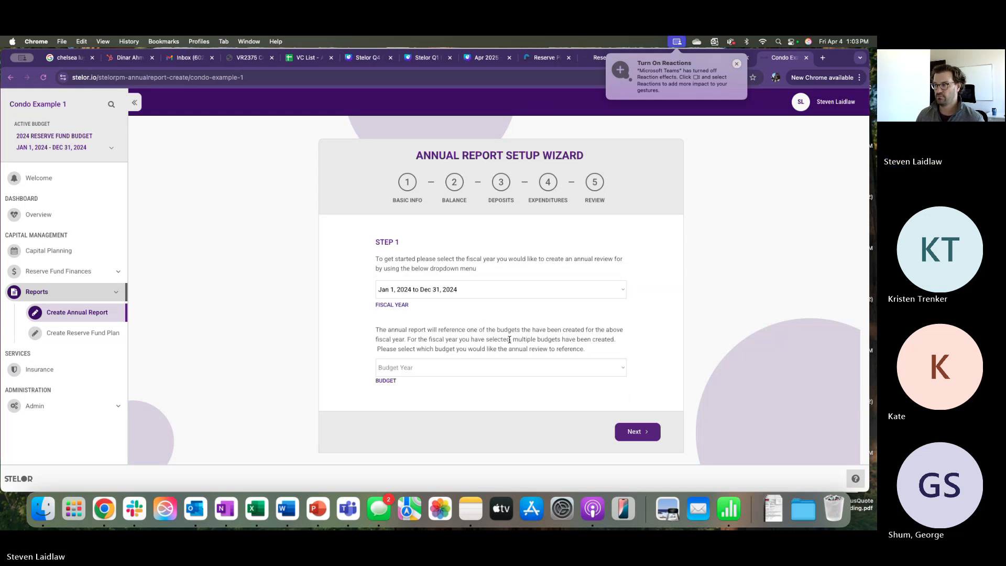
{"action": "left_click", "coordinate": [470, 369]}
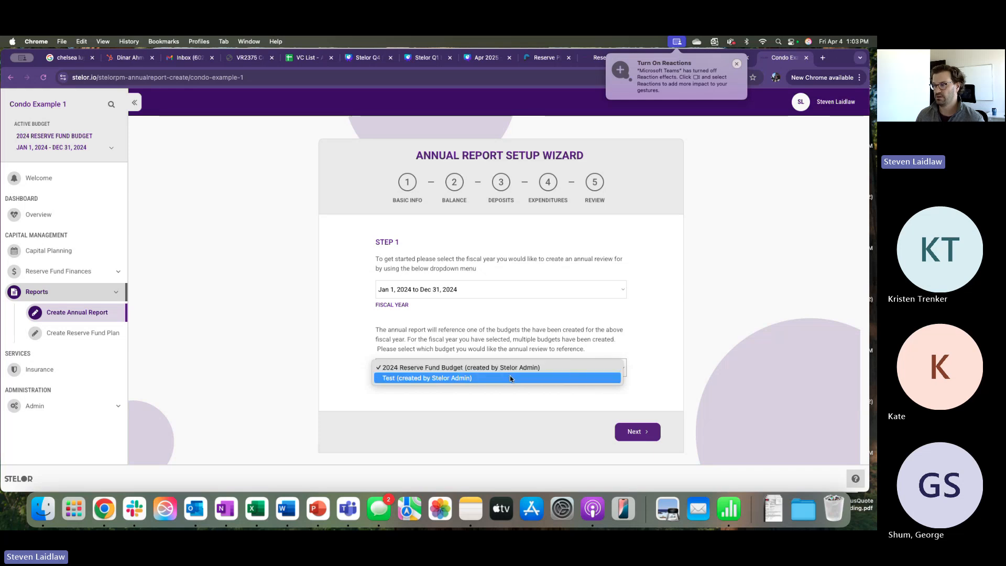
{"action": "left_click", "coordinate": [457, 367]}
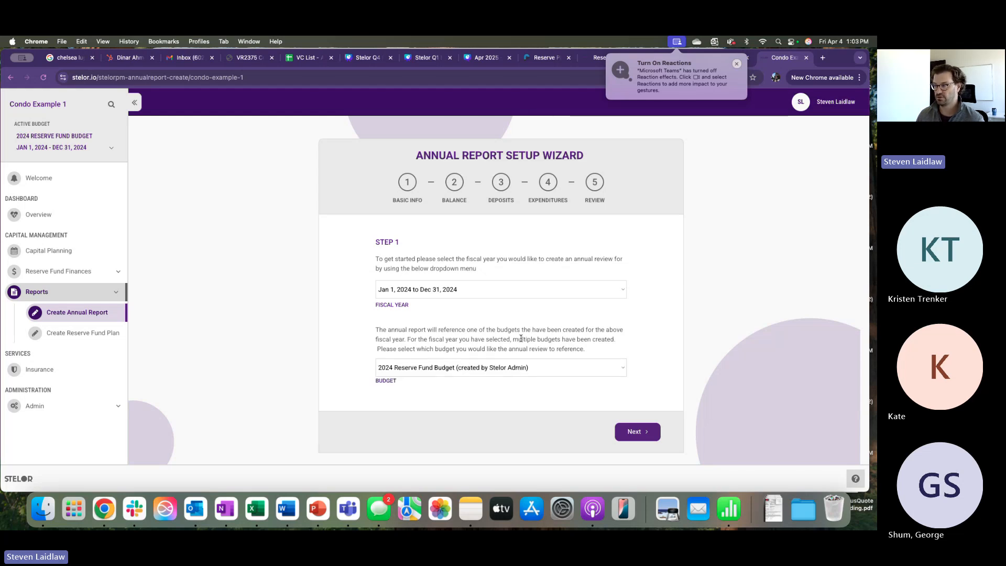
{"action": "left_click", "coordinate": [637, 433]}
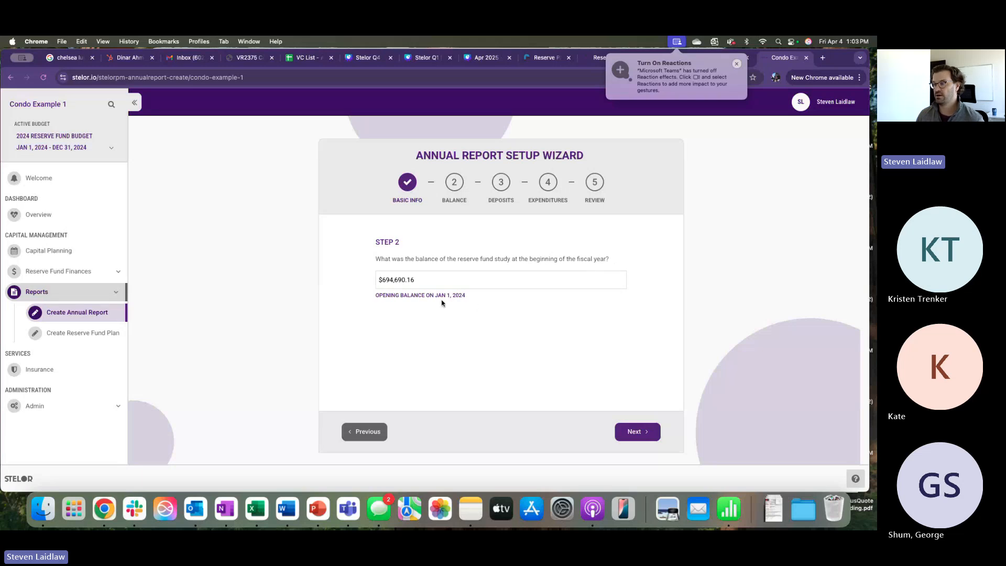
- Confirm the $694,690.16 opening balance and proceed to the deposits step
{"action": "left_click", "coordinate": [422, 281]}
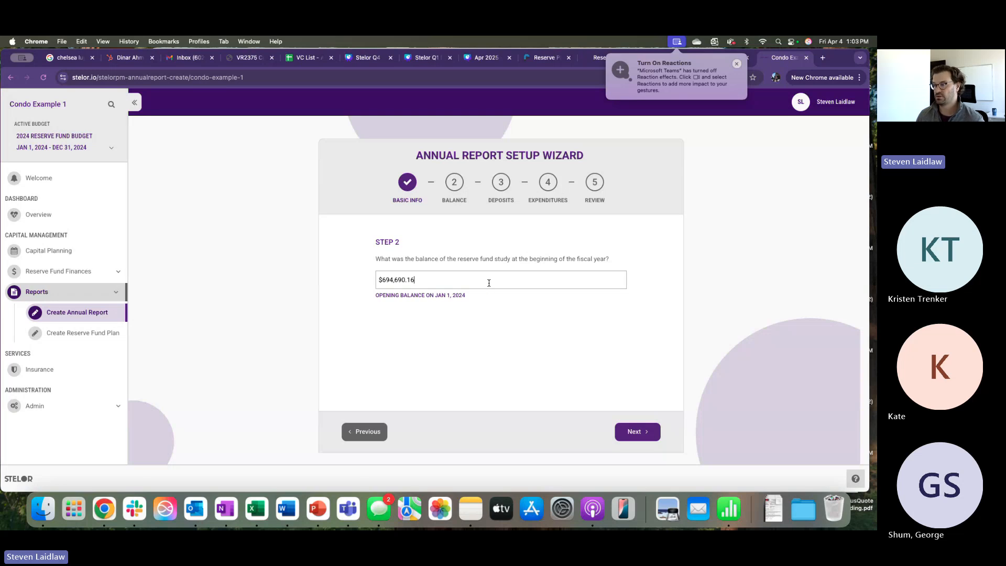
{"action": "left_click", "coordinate": [643, 435]}
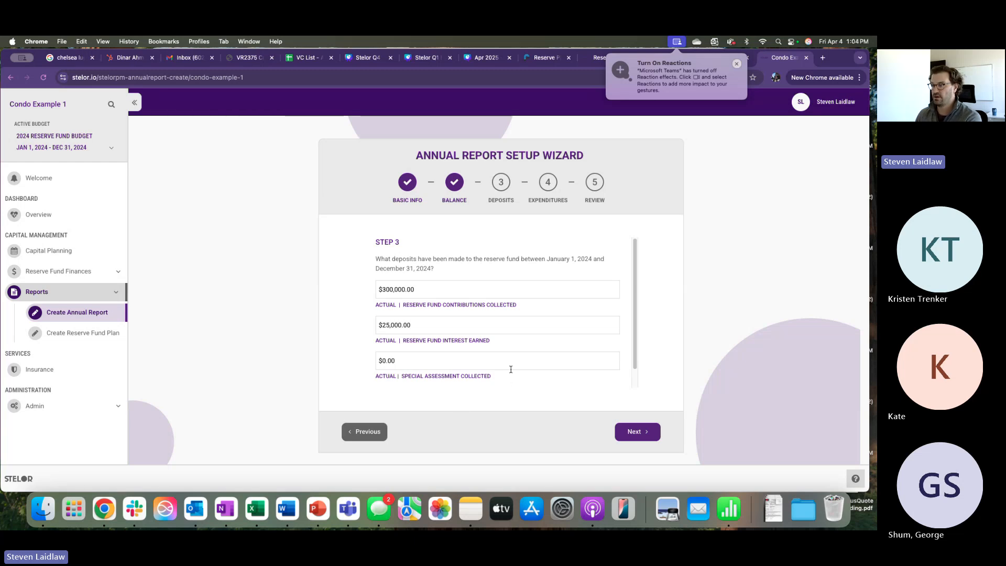
- Check the $300,000.00 contributions figure and proceed to additional deposits
{"action": "left_click", "coordinate": [431, 289]}
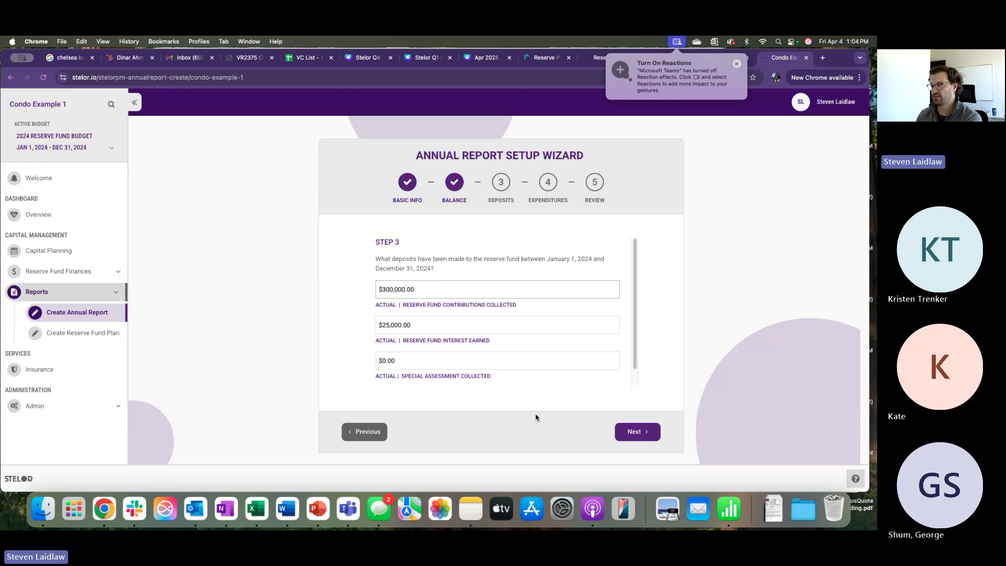
{"action": "left_click", "coordinate": [646, 438]}
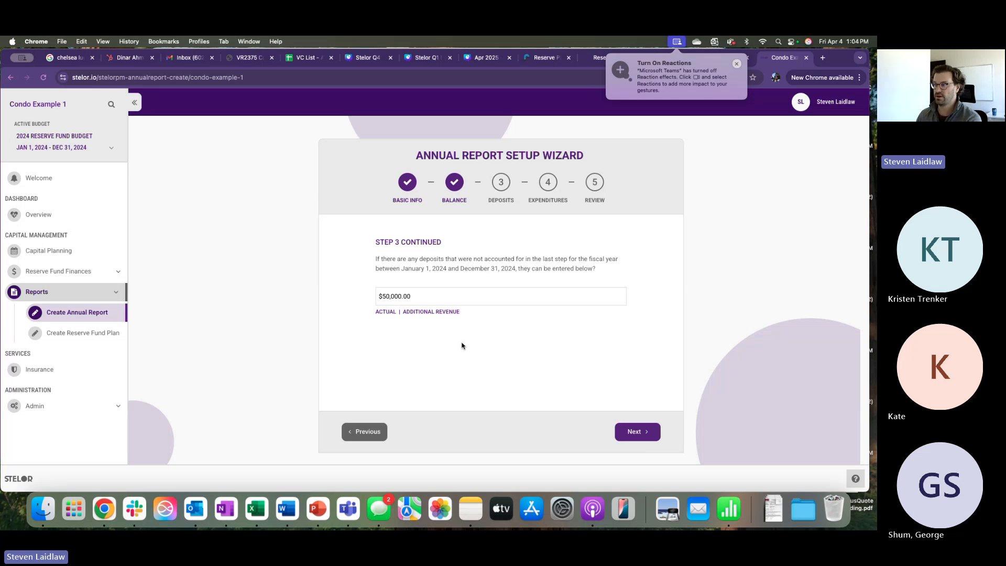
- Leave additional revenue at $50,000.00 and proceed to categorizing those deposits
{"action": "left_click", "coordinate": [638, 432]}
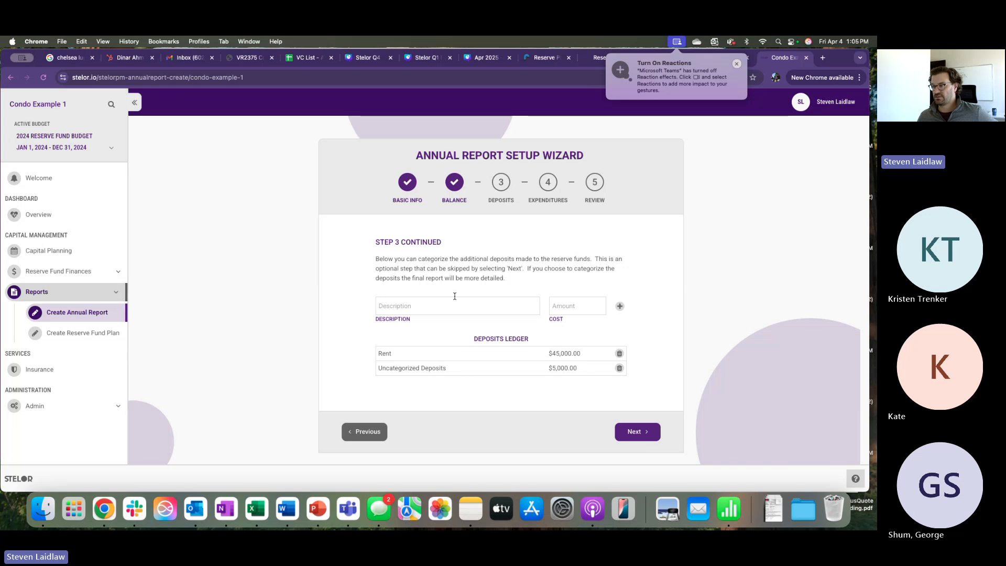
- Delete the $45,000.00 Rent deposit and re-add Rent at $40,000.00
{"action": "left_click", "coordinate": [619, 353]}
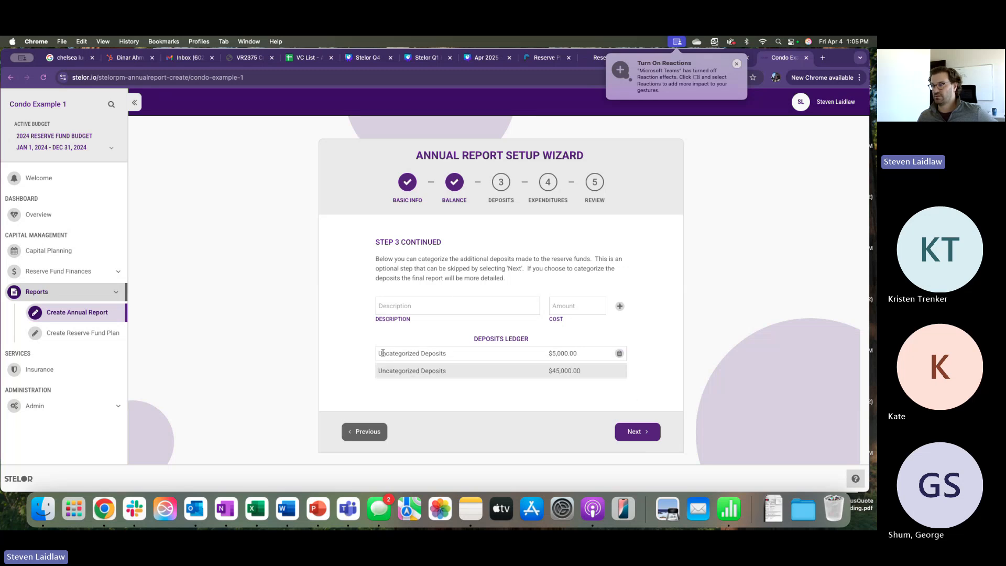
{"action": "left_click", "coordinate": [620, 354]}
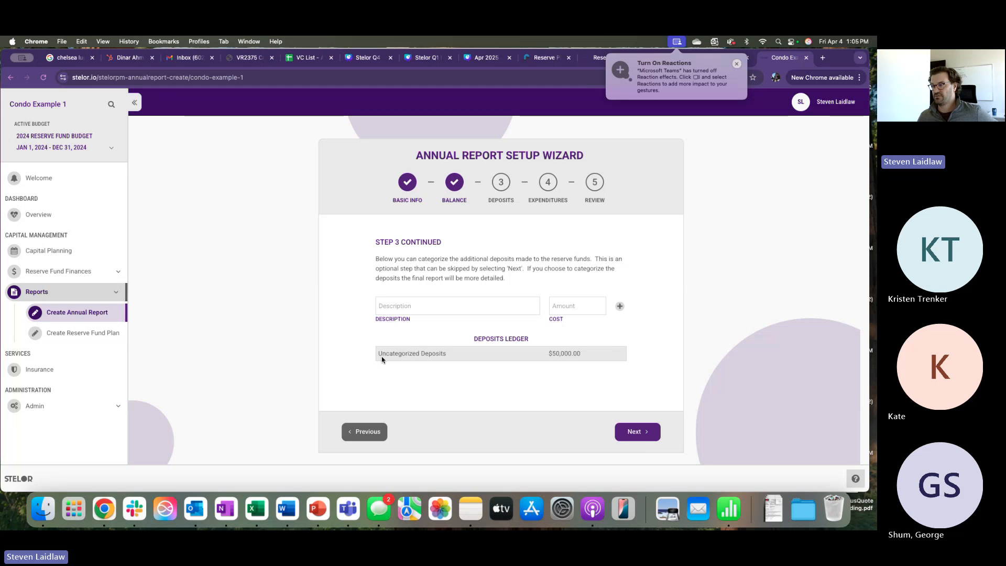
{"action": "left_click", "coordinate": [435, 304]}
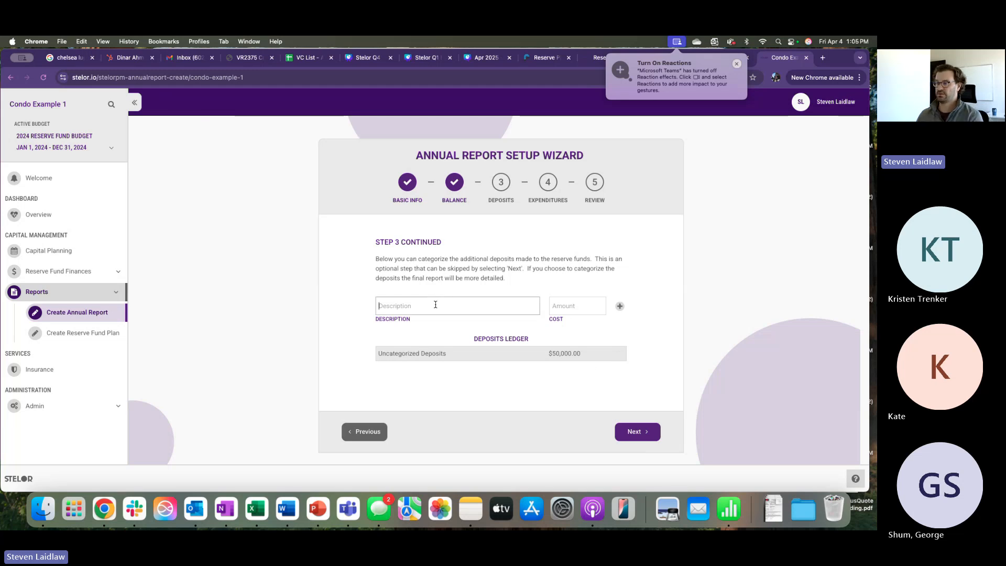
{"action": "type", "text": "Rent"}
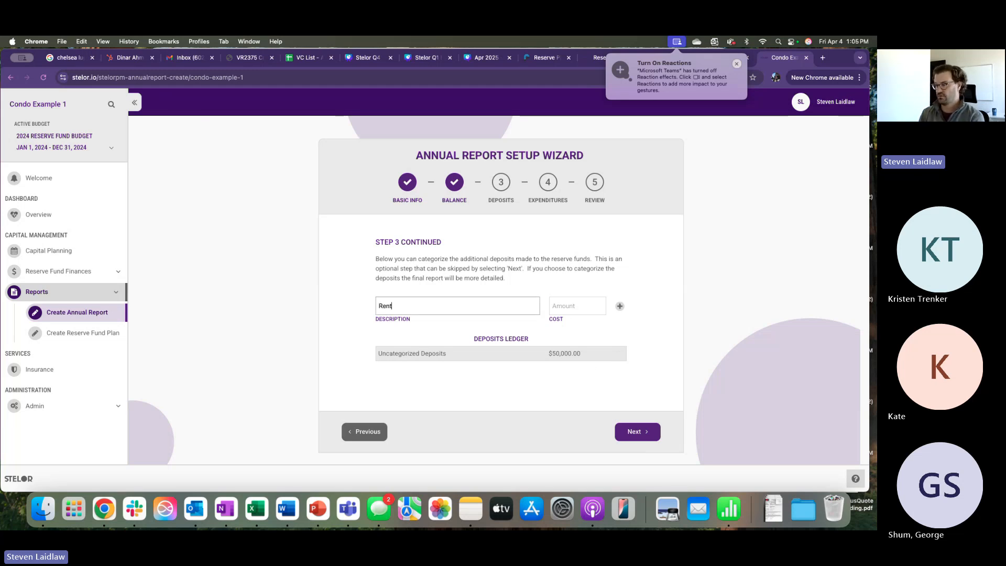
{"action": "key", "text": "Tab"}
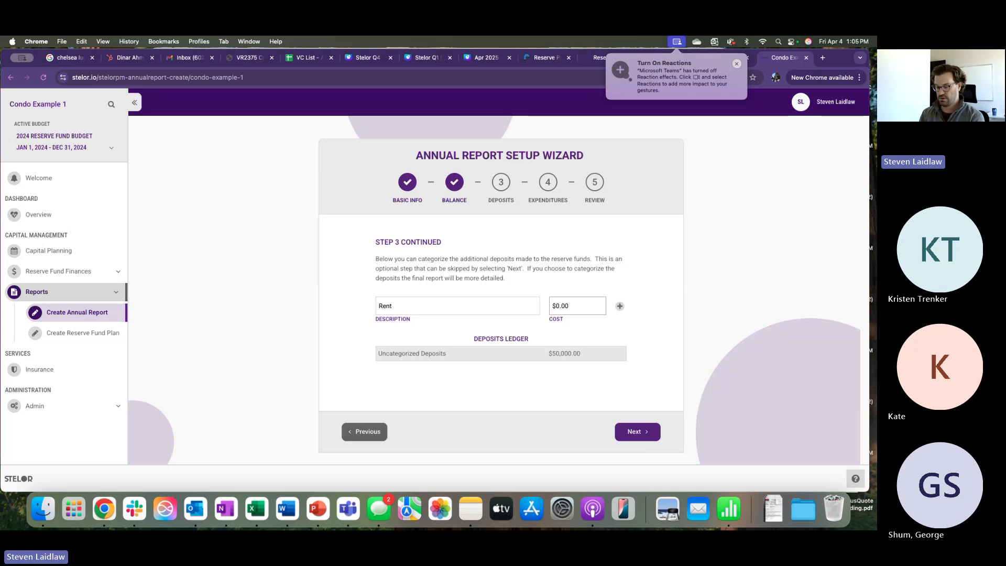
{"action": "type", "text": "4"}
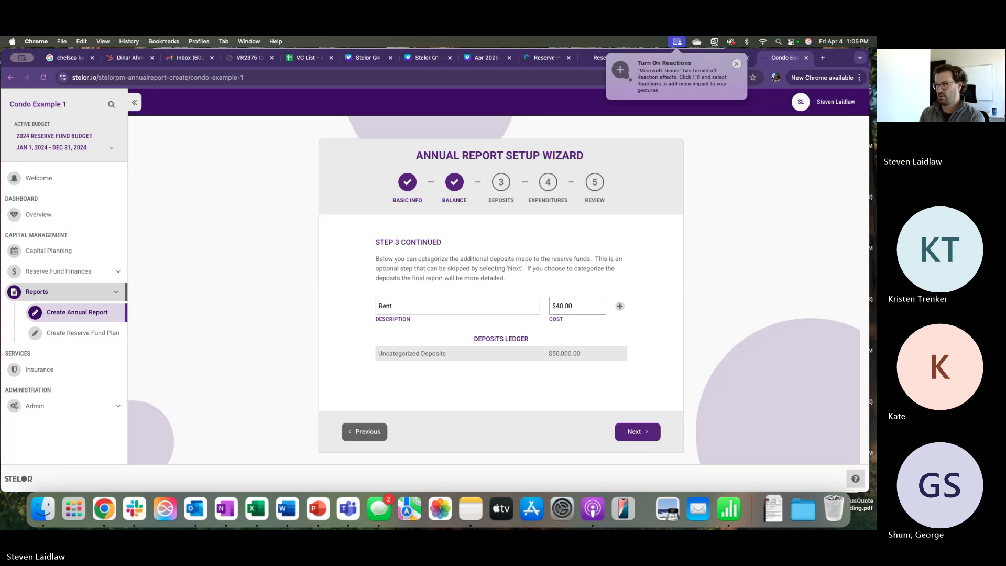
{"action": "type", "text": "0,00"}
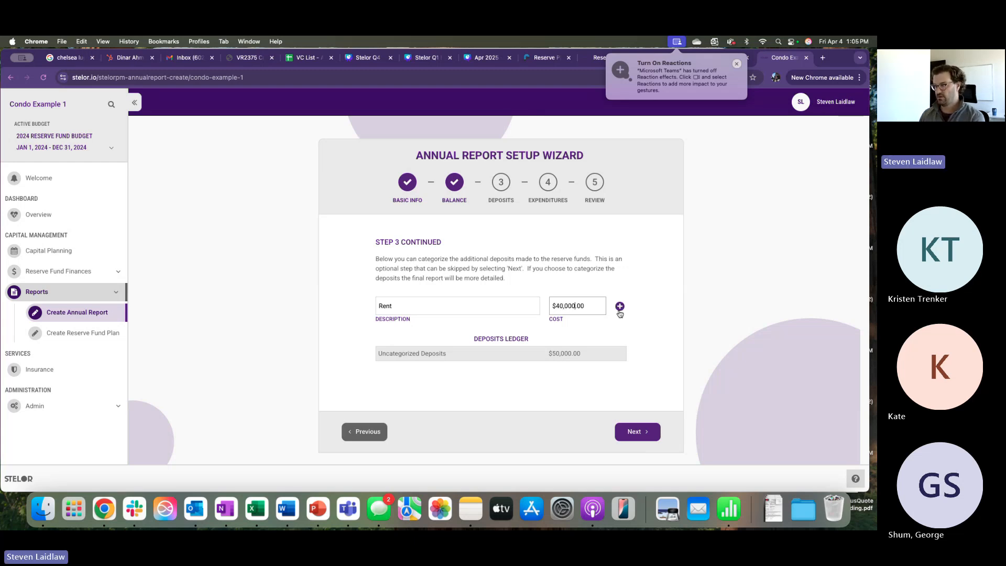
{"action": "left_click", "coordinate": [620, 308]}
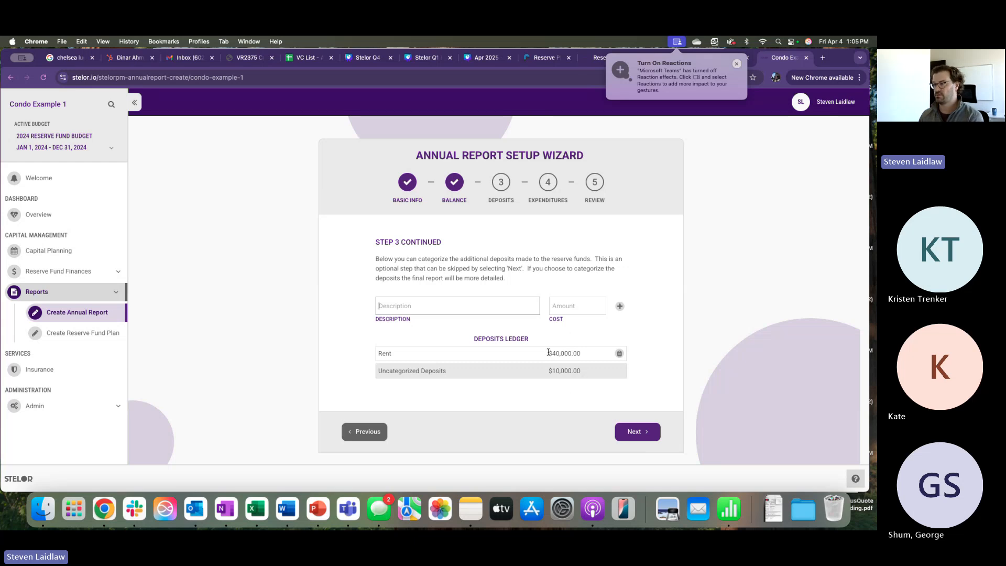
- Enter $525,600.00 as 2024 expenditures, continue, and remove the Lights ledger entry
{"action": "left_click", "coordinate": [641, 437]}
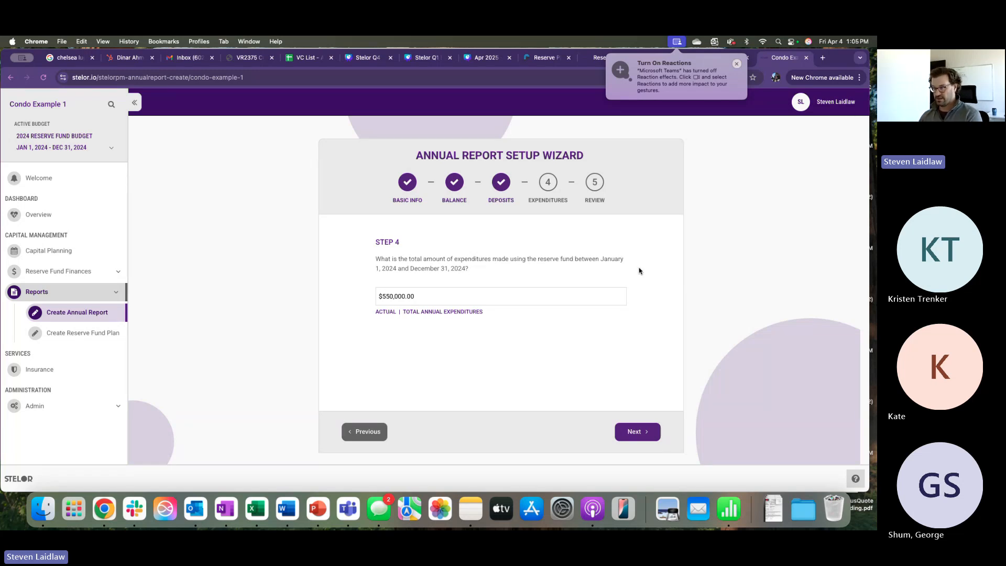
{"action": "double_click", "coordinate": [426, 296]}
{"action": "type", "text": "50000"}
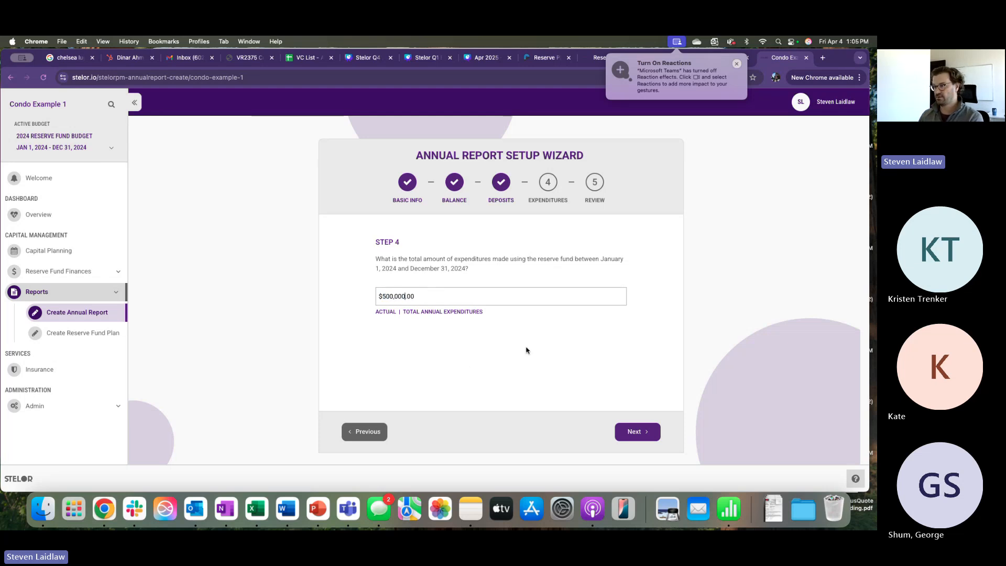
{"action": "key", "text": "BackSpace"}
{"action": "key", "text": "BackSpace"}
{"action": "key", "text": "BackSpace"}
{"action": "key", "text": "BackSpace"}
{"action": "key", "text": "BackSpace"}
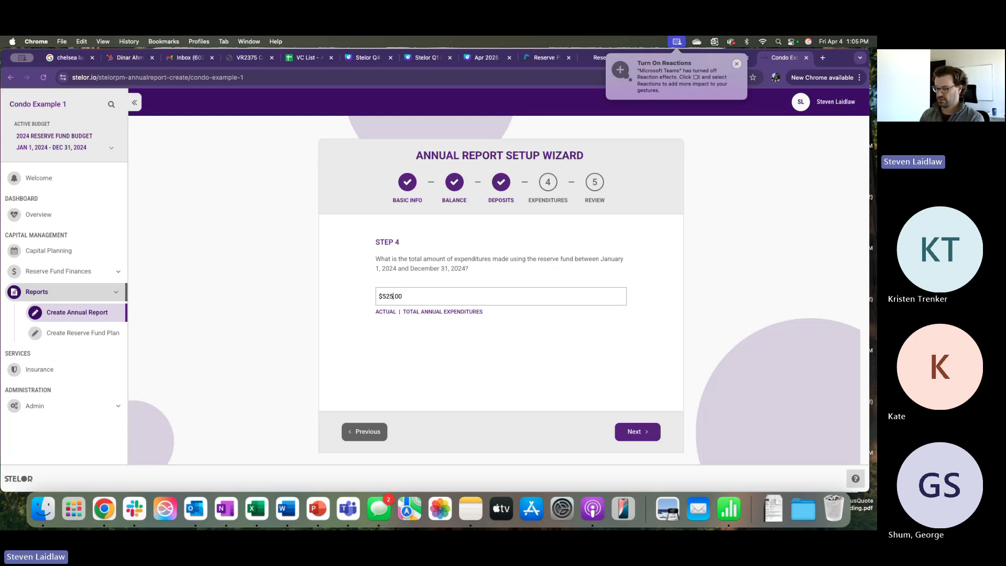
{"action": "type", "text": "256"}
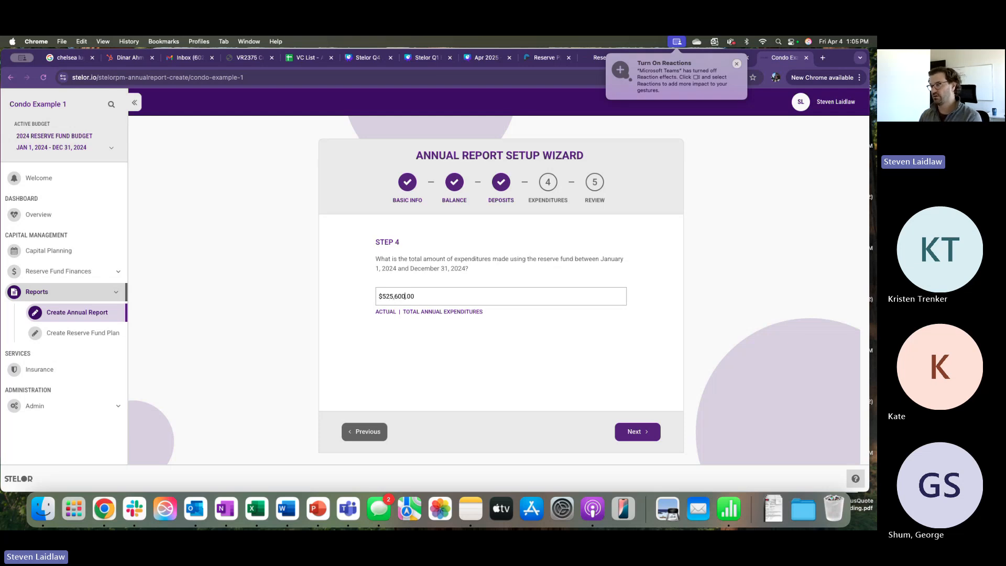
{"action": "left_click", "coordinate": [544, 362]}
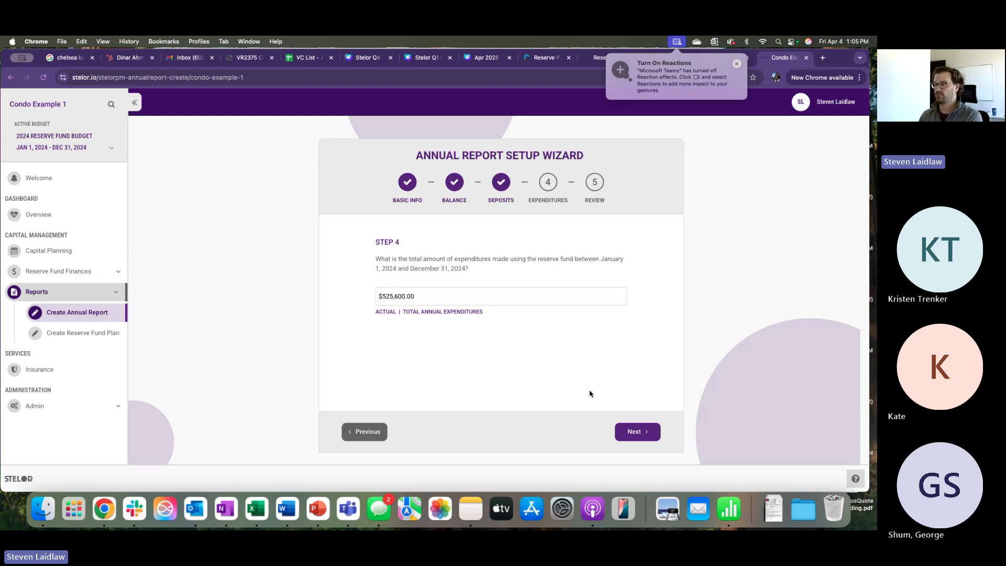
{"action": "left_click", "coordinate": [637, 433]}
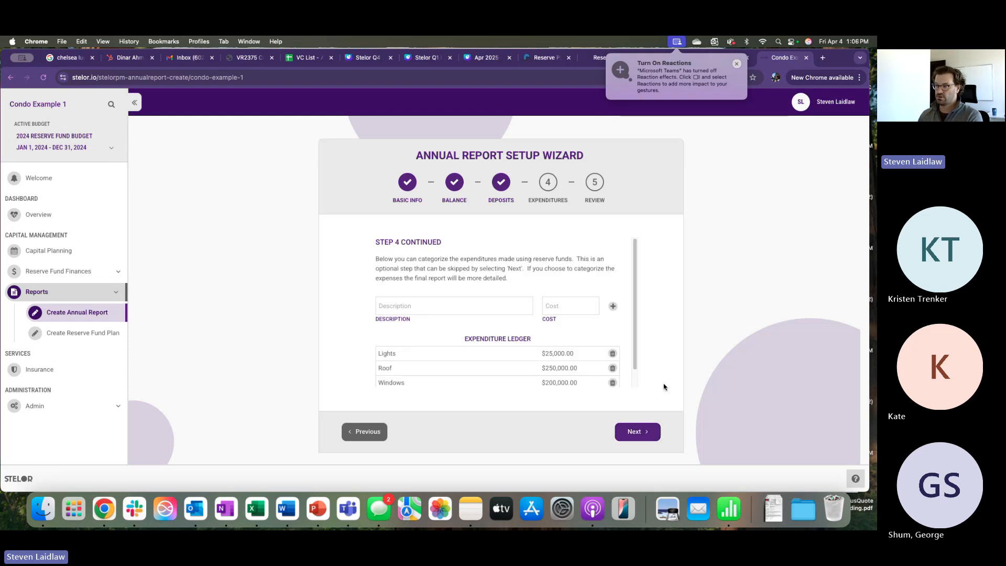
{"action": "left_click", "coordinate": [613, 355]}
- Delete the Roof and Windows entries and add Stucco Replacement at $250,000
{"action": "left_click", "coordinate": [613, 354]}
{"action": "left_click", "coordinate": [619, 354]}
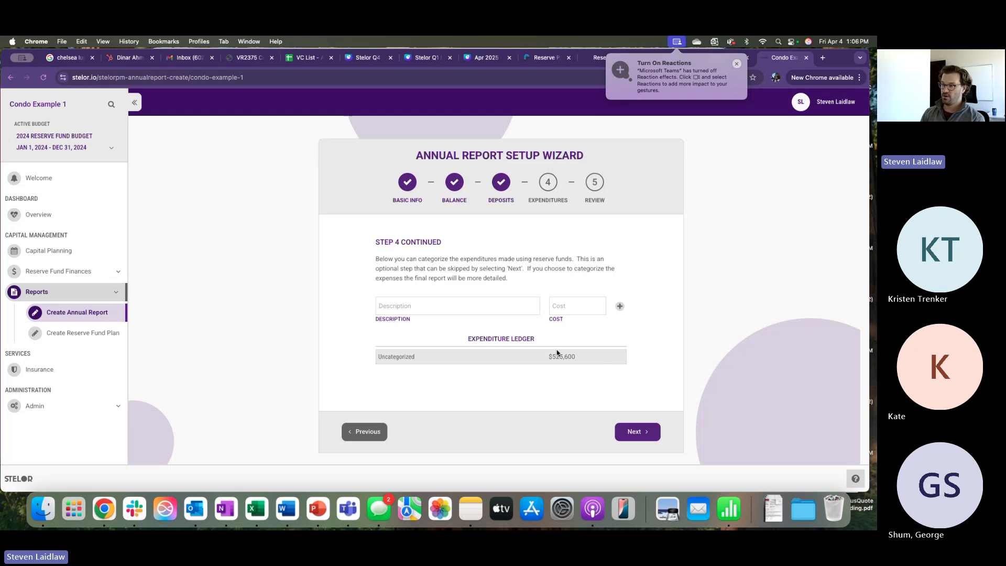
{"action": "left_click", "coordinate": [496, 306]}
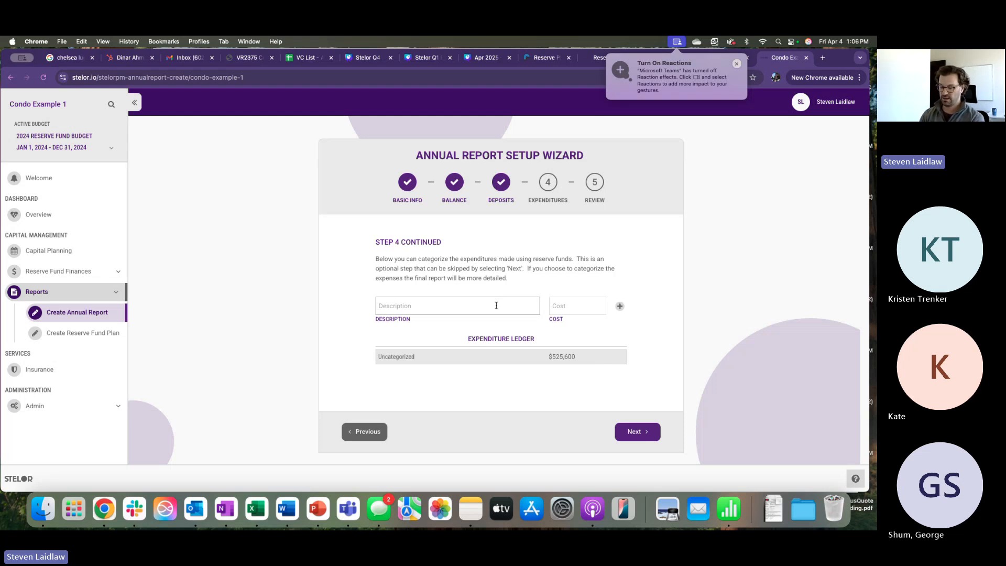
{"action": "type", "text": "Stucco R"}
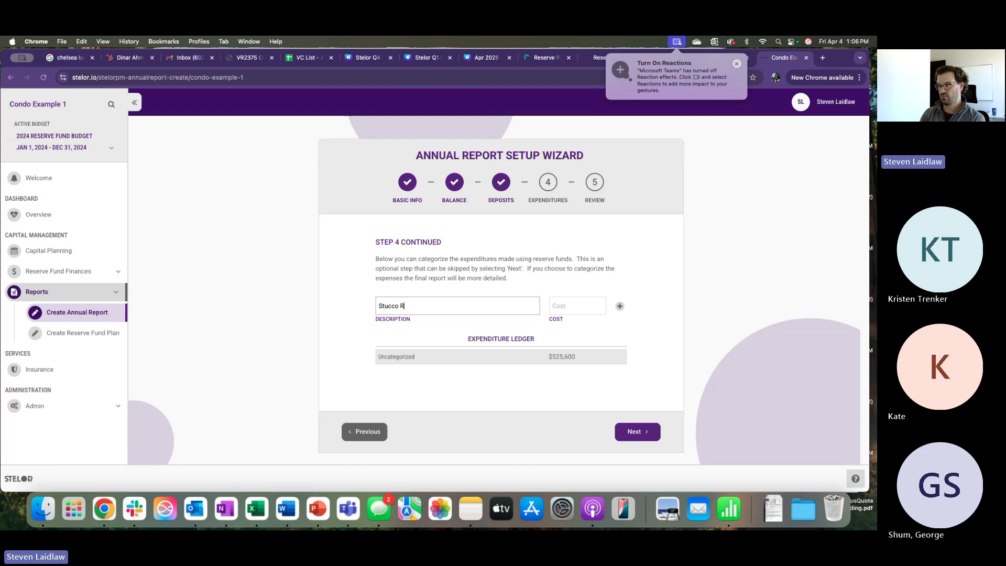
{"action": "type", "text": "eplacement"}
{"action": "key", "text": "Tab"}
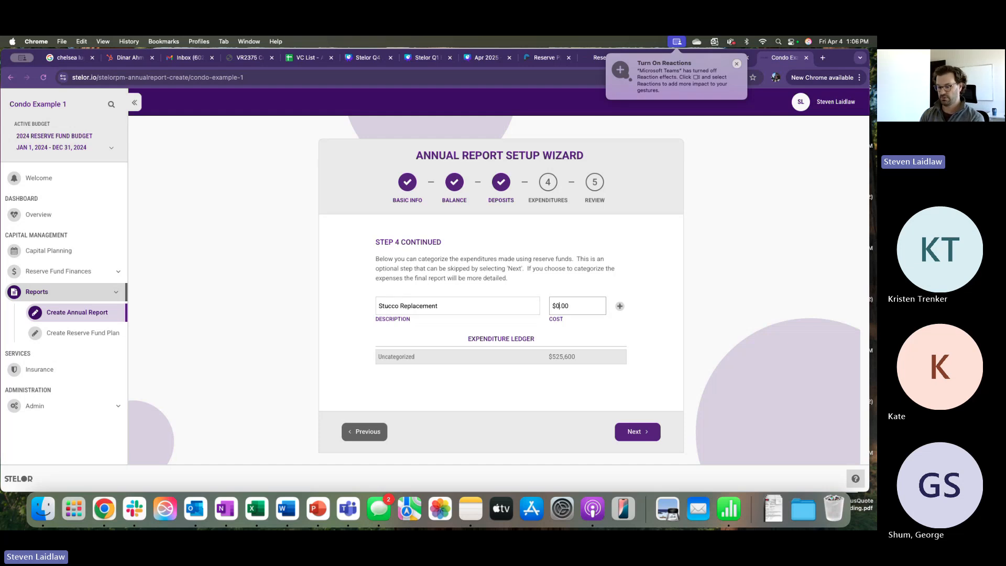
{"action": "type", "text": "250,00"}
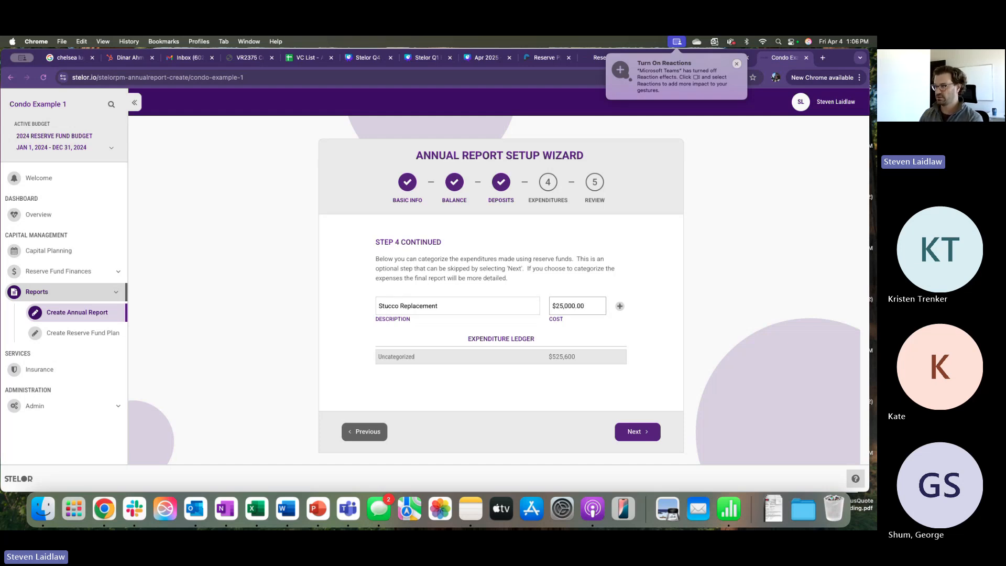
{"action": "type", "text": "0"}
{"action": "left_click", "coordinate": [619, 306]}
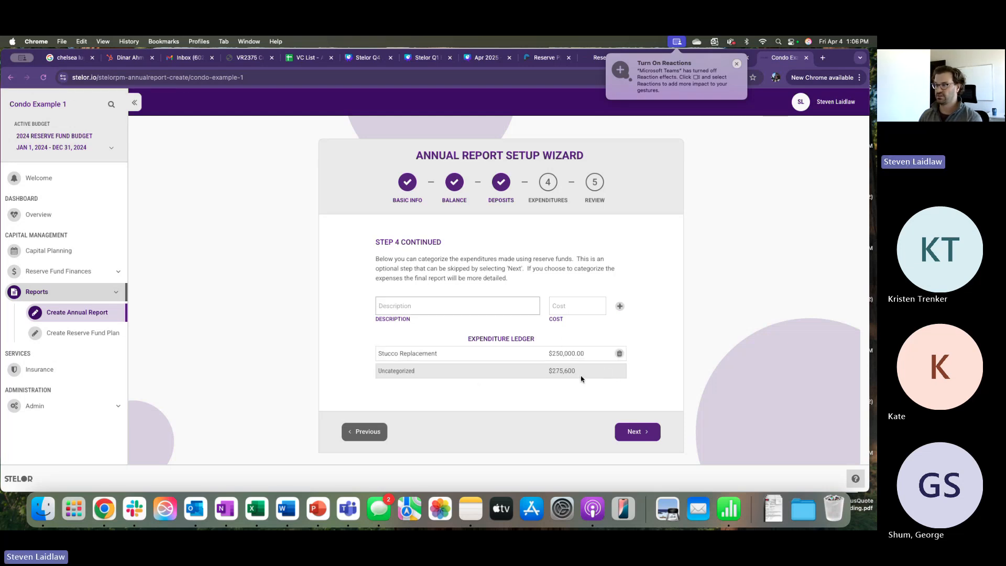
- Add Replaced Interior Lighting at $100,000, leaving $175,600 uncategorized
{"action": "left_click", "coordinate": [466, 307]}
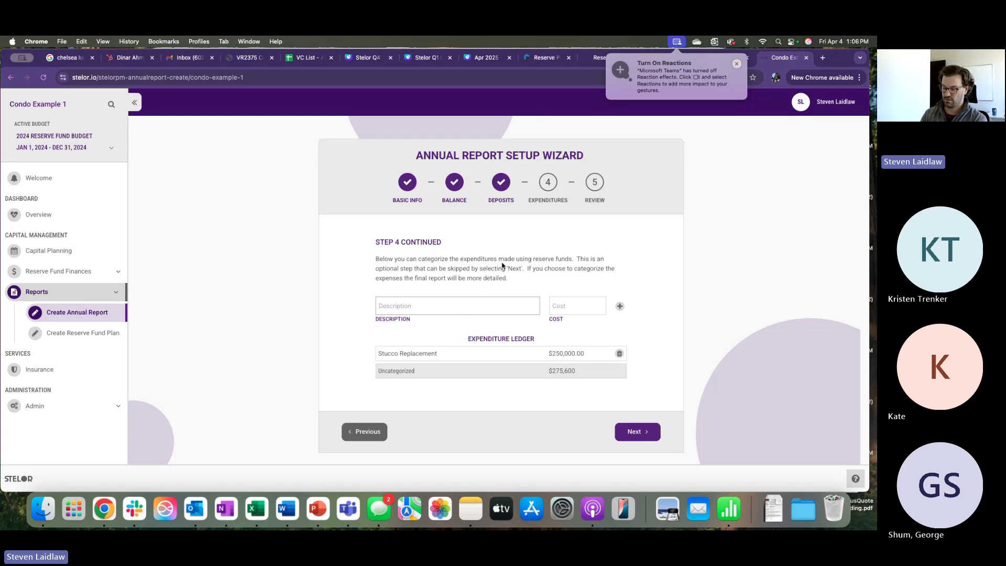
{"action": "type", "text": "Replac"}
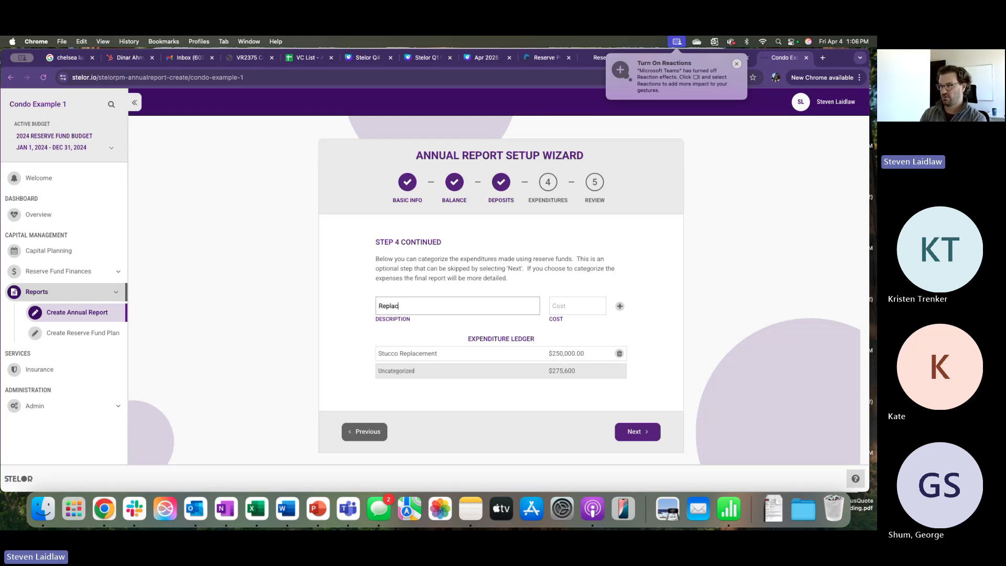
{"action": "type", "text": "ed Interior Lighting"}
{"action": "left_click", "coordinate": [567, 306]}
{"action": "type", "text": "1"}
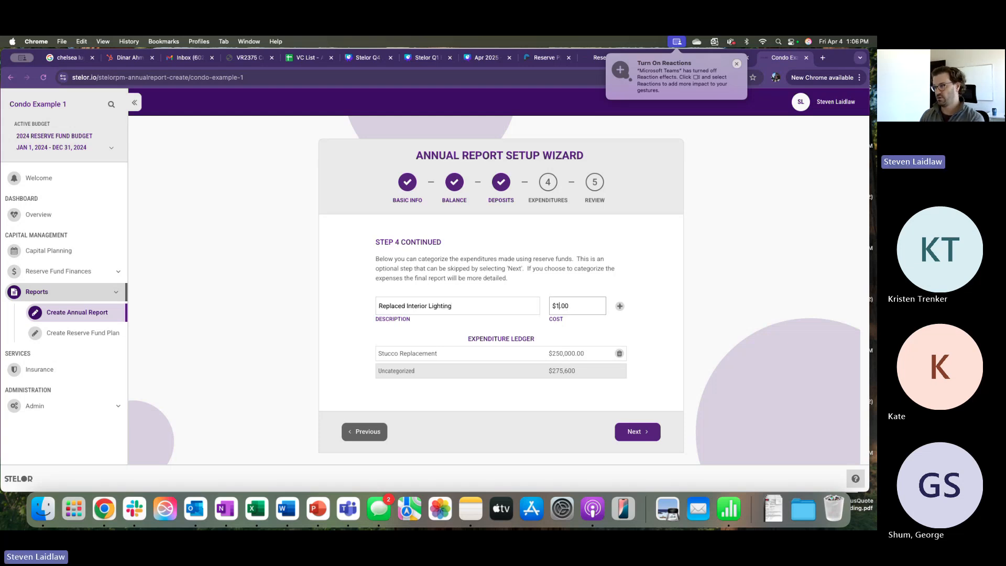
{"action": "type", "text": "00,000"}
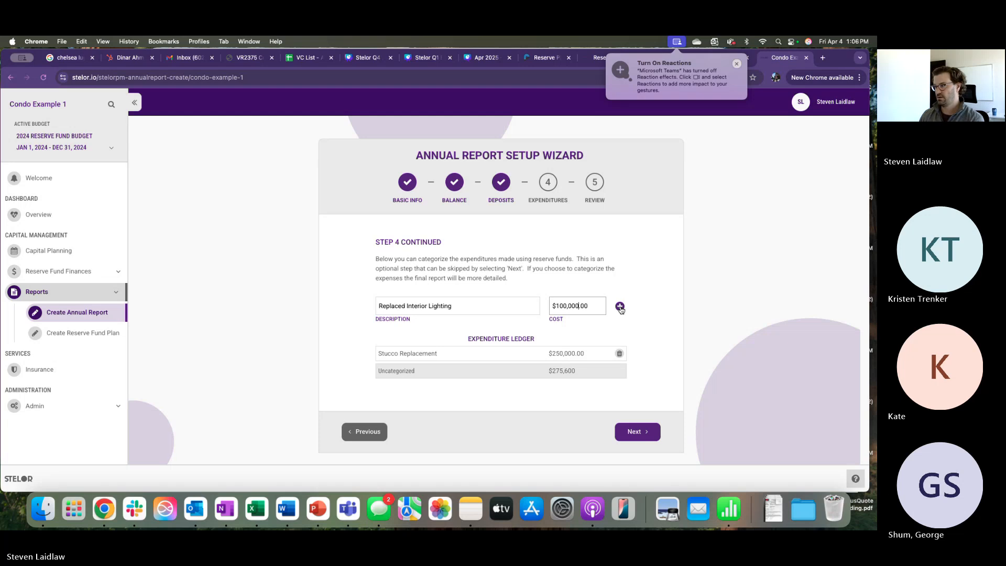
{"action": "key", "text": "Return"}
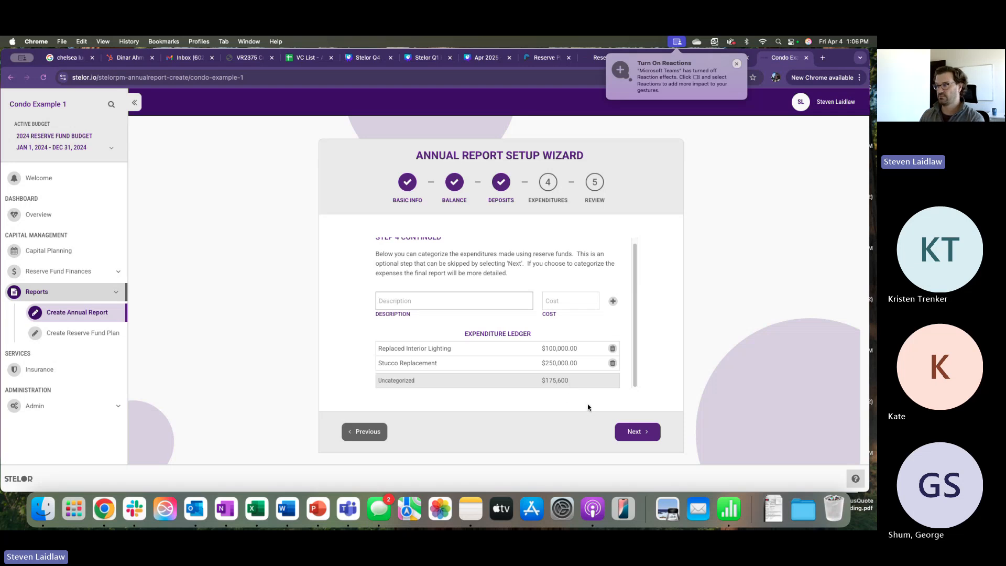
- Open the Step 5 Review and scroll to the $544,090.16 closing balance
{"action": "left_click", "coordinate": [636, 436]}
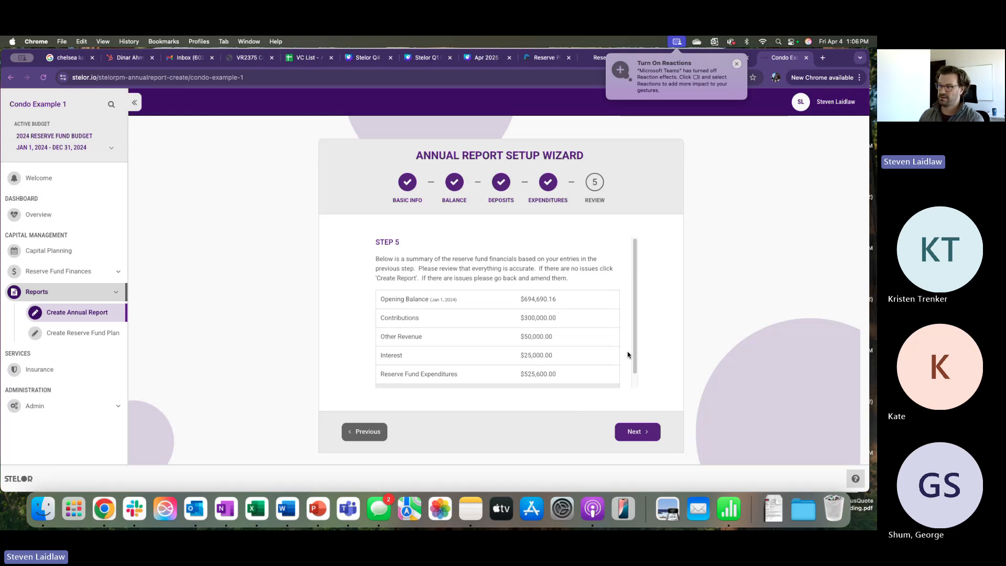
{"action": "scroll", "coordinate": [626, 275], "scroll_direction": "down", "scroll_amount": 2}
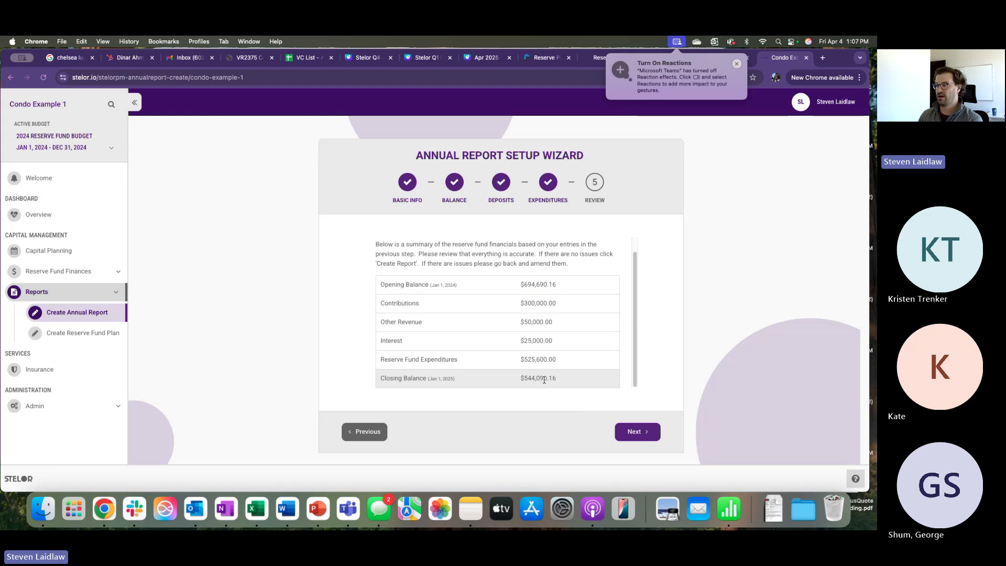
- Create the report and open 'Condo Example 1 - 2024 Reserve Fund Annual Review (4).pdf'
{"action": "left_click", "coordinate": [643, 436]}
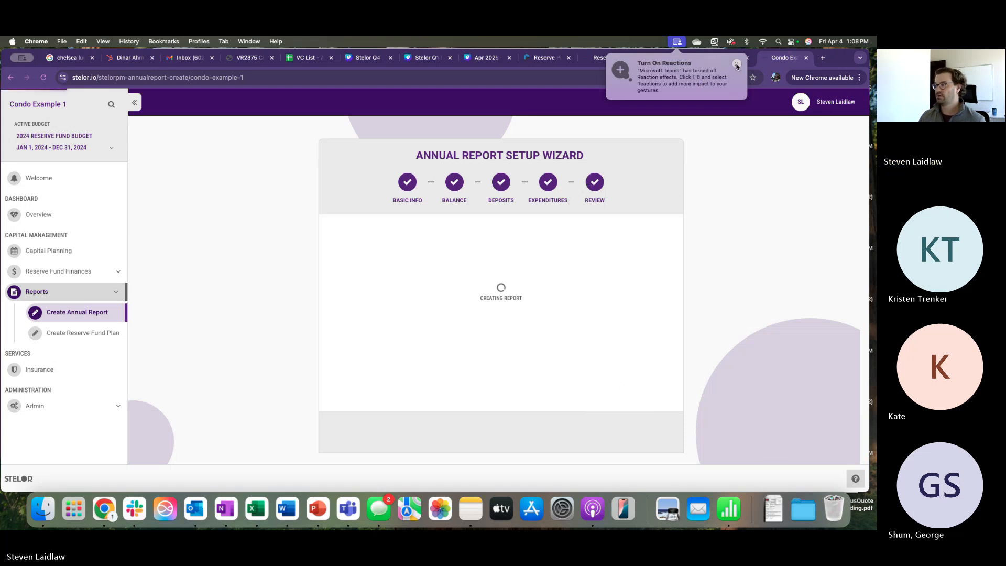
{"action": "left_click", "coordinate": [814, 202]}
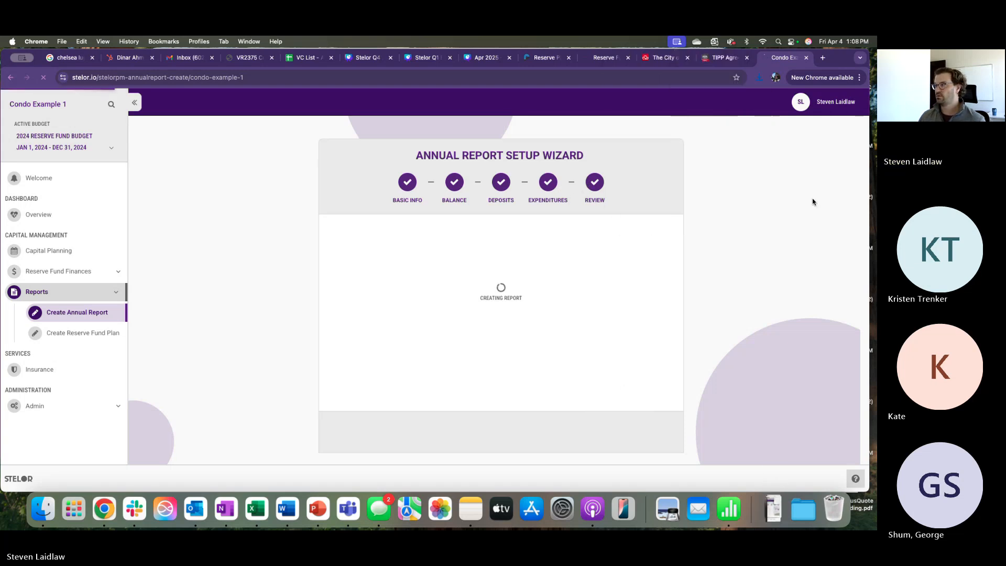
{"action": "left_click", "coordinate": [759, 76]}
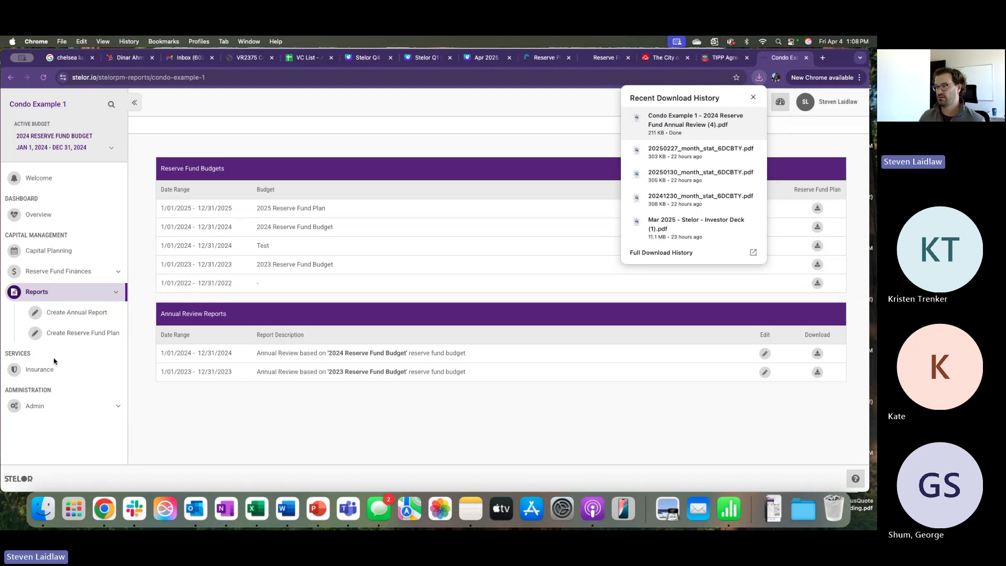
{"action": "left_click", "coordinate": [685, 122]}
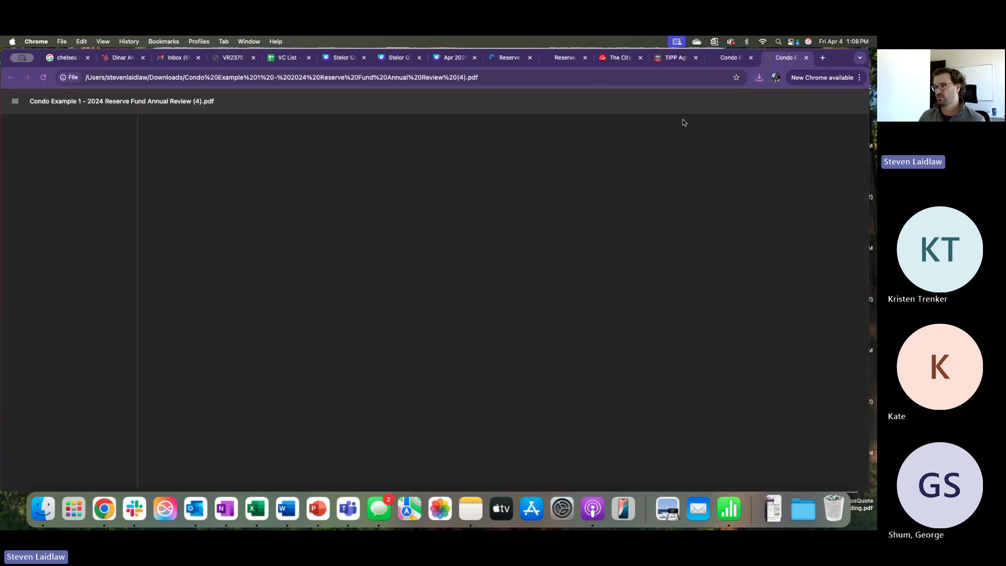